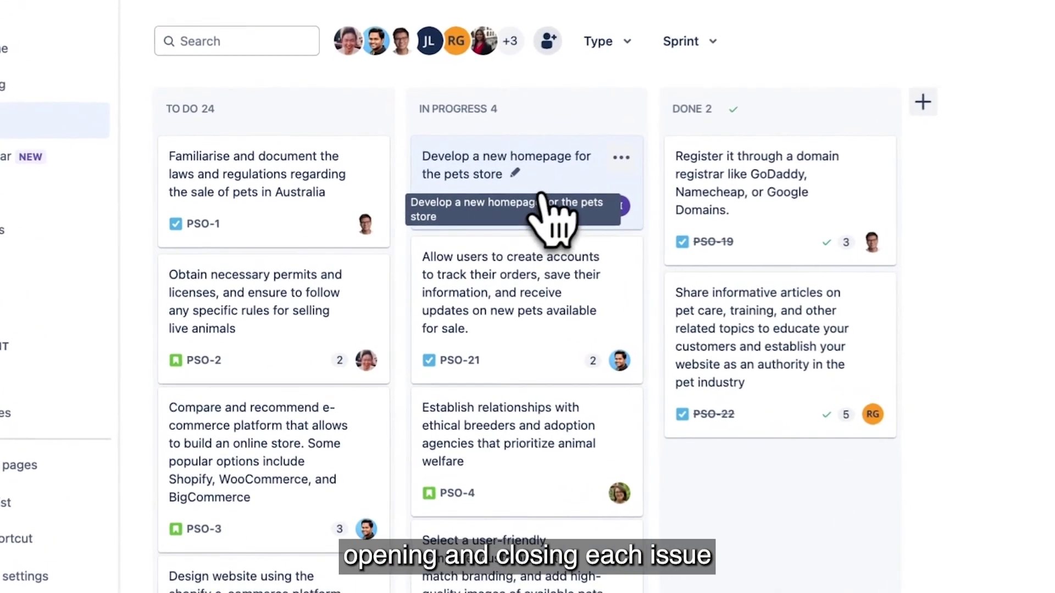
- Review the Linked issues section in PSO-17's details, then return to the board
{"action": "left_click", "coordinate": [394, 218]}
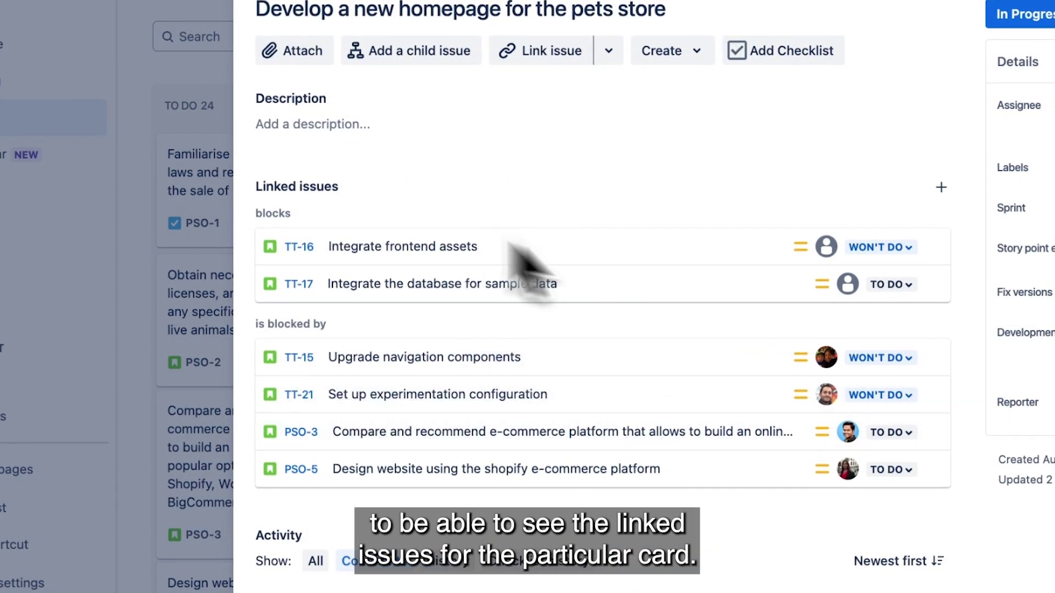
{"action": "left_click_drag", "start_coordinate": [255, 187], "coordinate": [339, 188]}
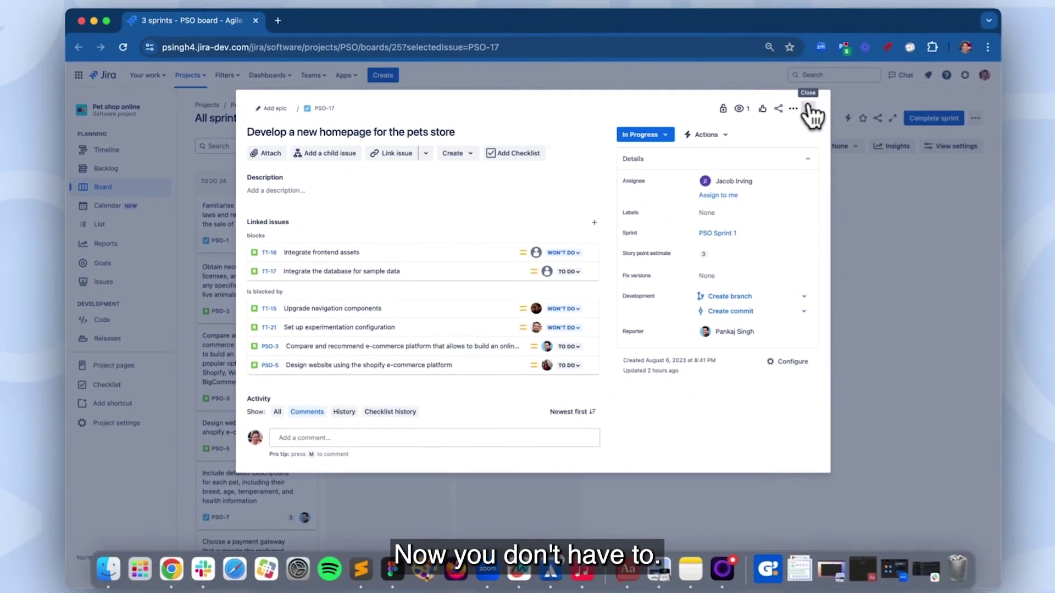
{"action": "left_click", "coordinate": [808, 110]}
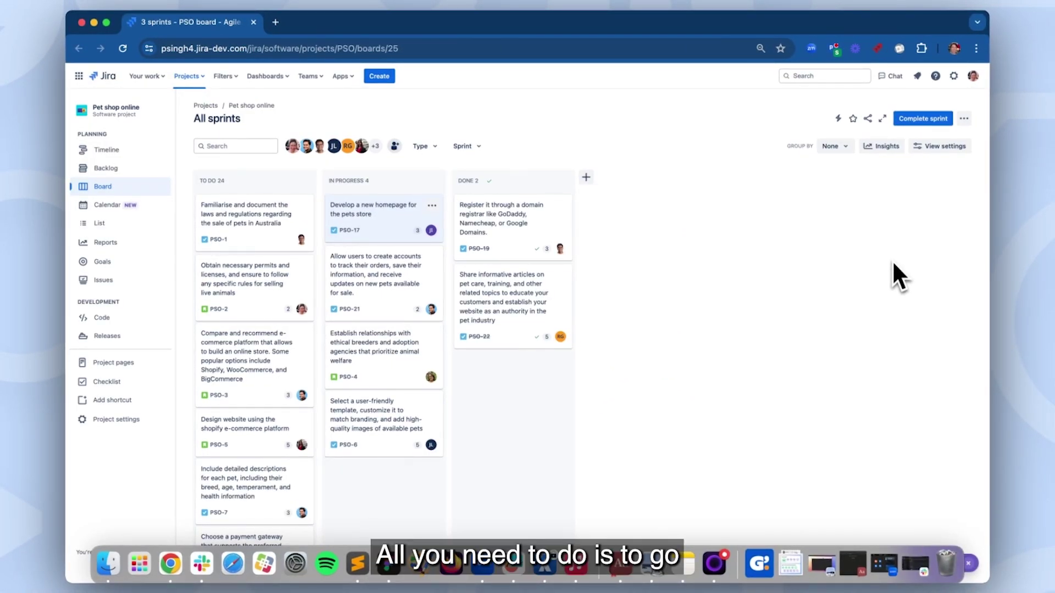
- Switch on the Linked issues (BETA) field in View settings so cards show linked-issue counts
{"action": "left_click", "coordinate": [941, 147]}
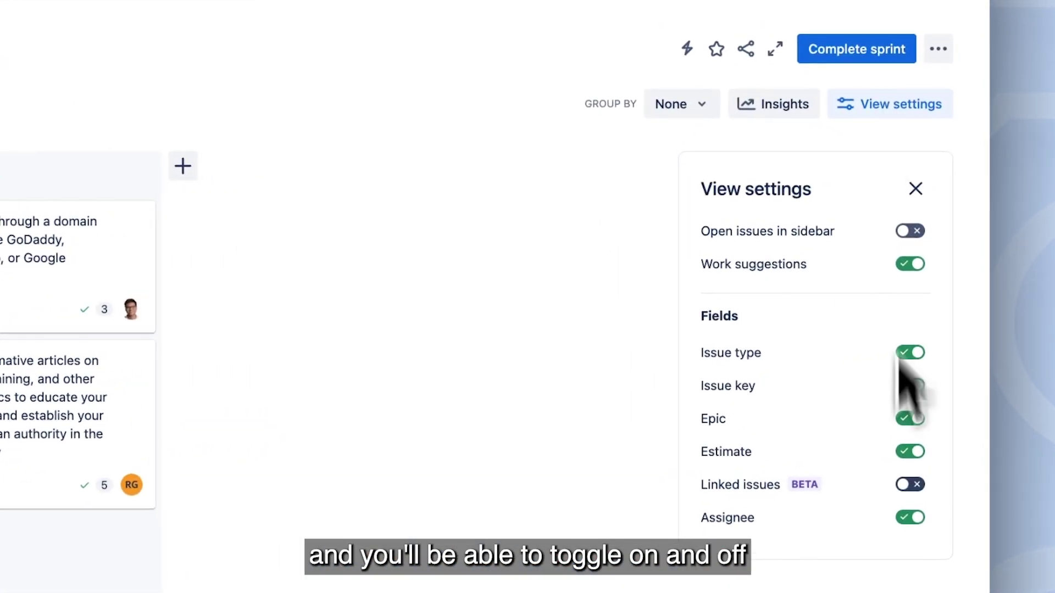
{"action": "left_click", "coordinate": [908, 484]}
{"action": "left_click", "coordinate": [907, 486]}
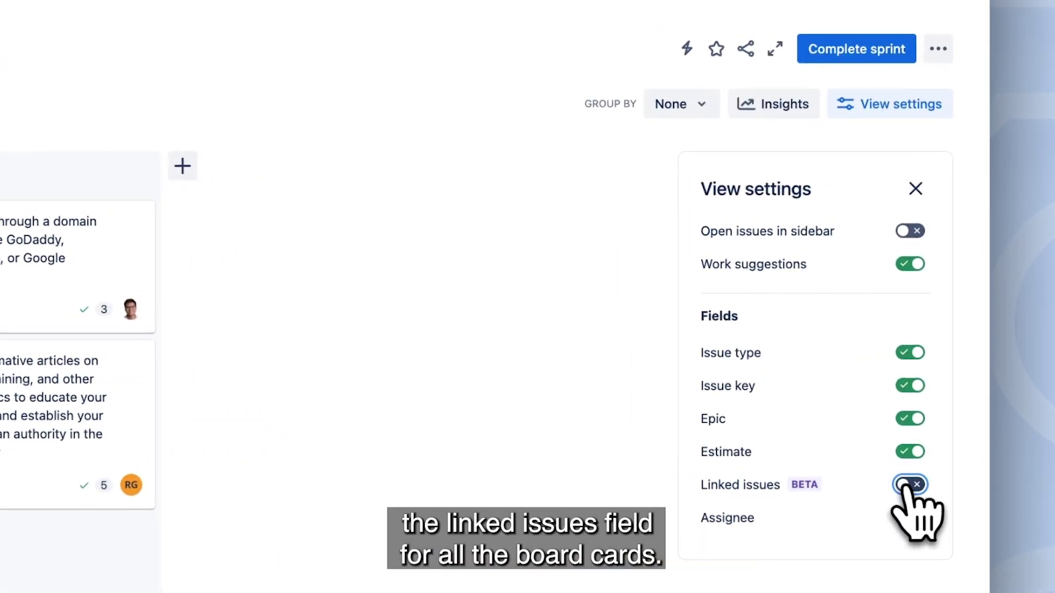
{"action": "left_click", "coordinate": [909, 486]}
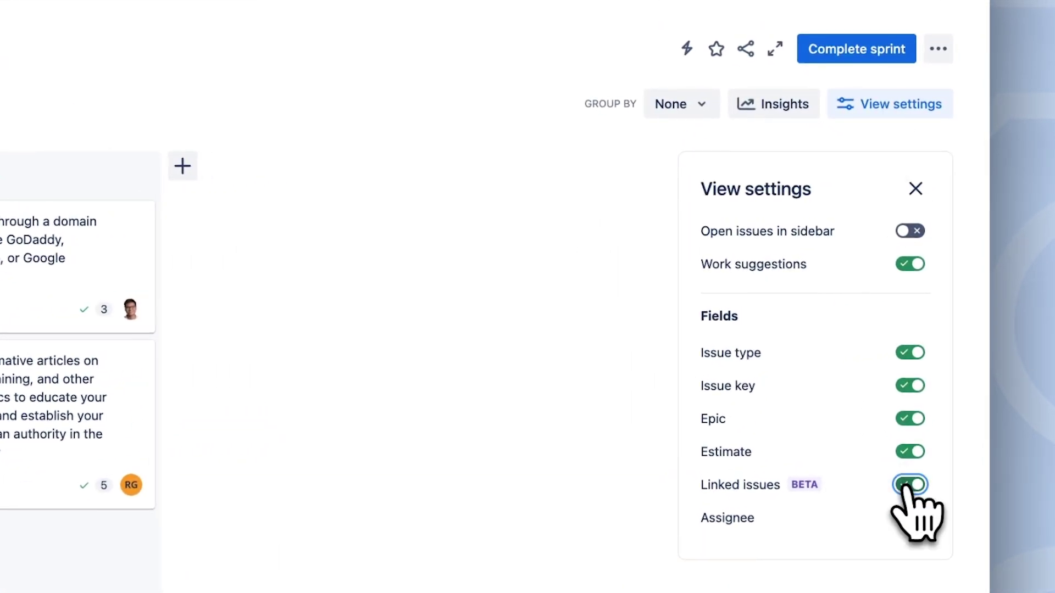
{"action": "left_click", "coordinate": [909, 485]}
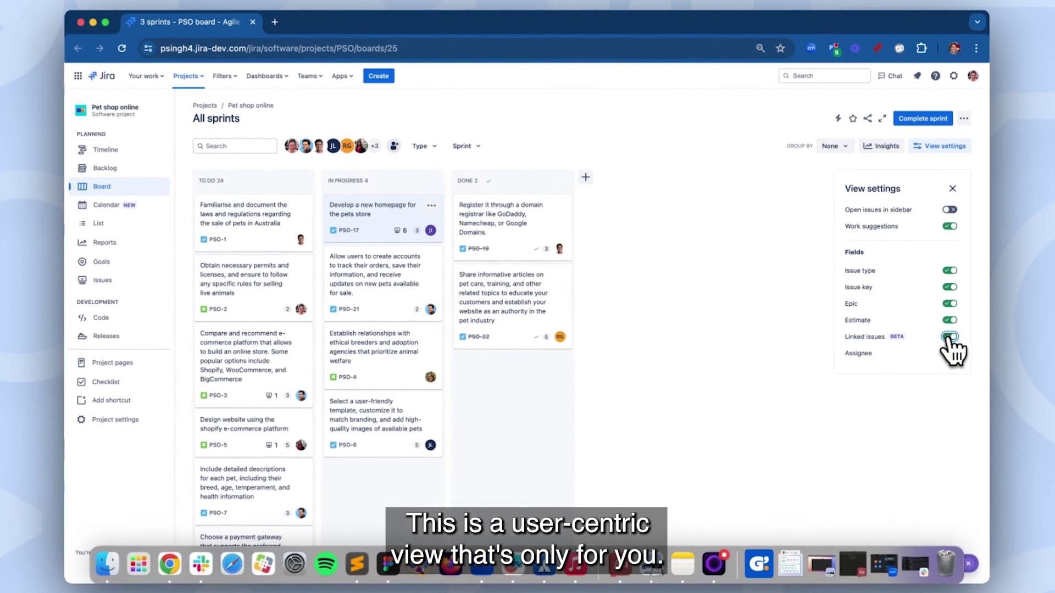
{"action": "left_click", "coordinate": [949, 337]}
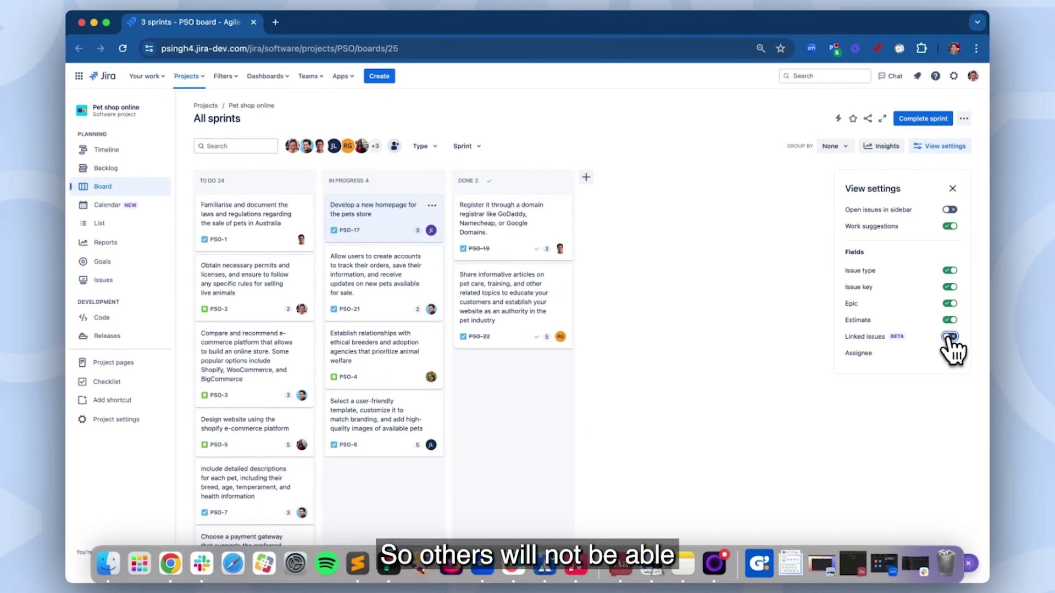
{"action": "left_click", "coordinate": [950, 338]}
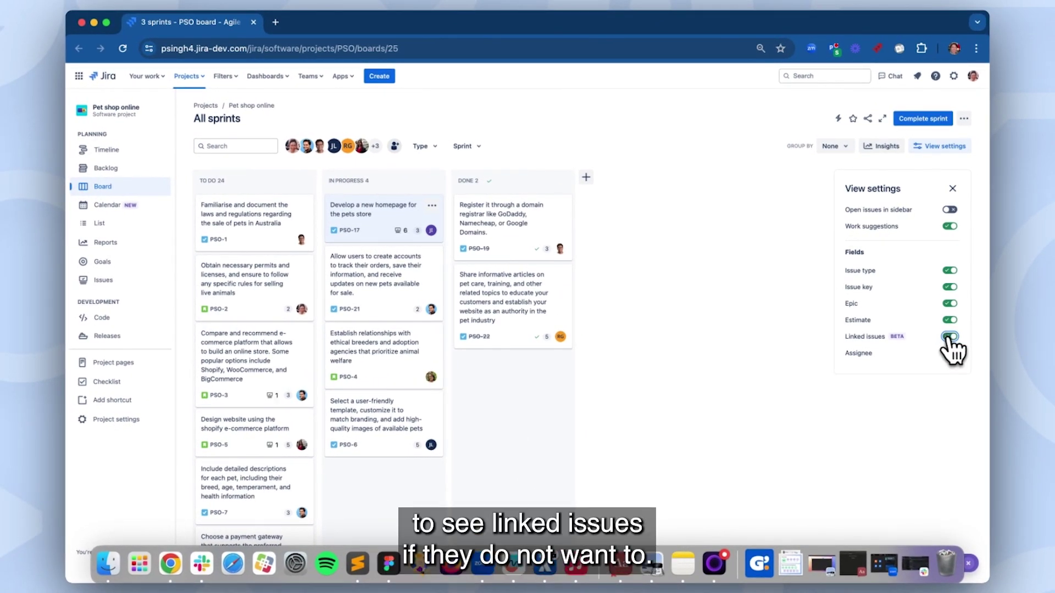
{"action": "left_click", "coordinate": [950, 337]}
{"action": "left_click", "coordinate": [950, 338]}
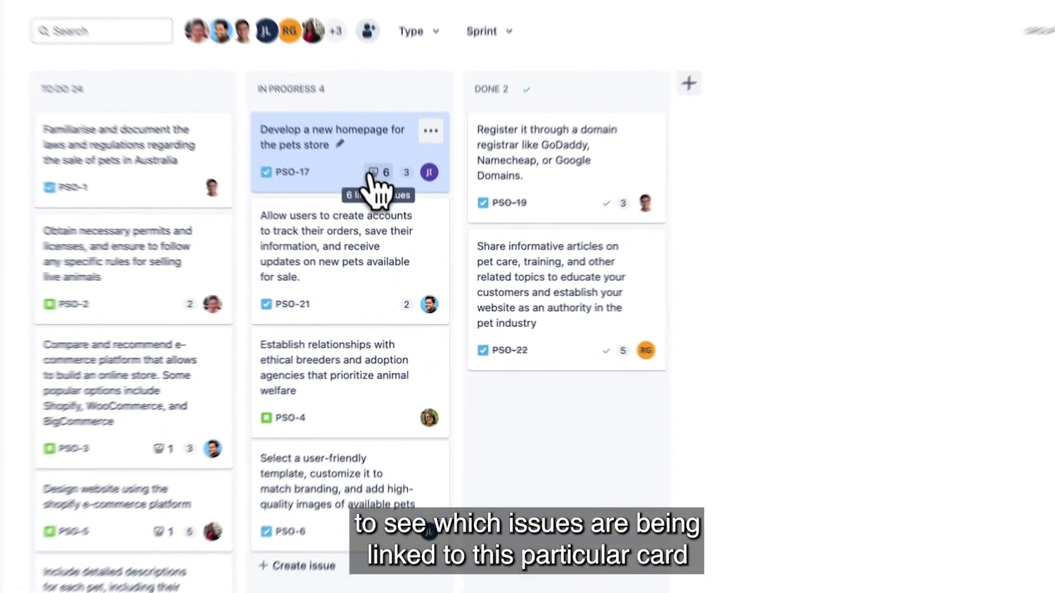
- Show PSO-17's six linked issues from its card: blocks two, is blocked by four
{"action": "left_click", "coordinate": [398, 231]}
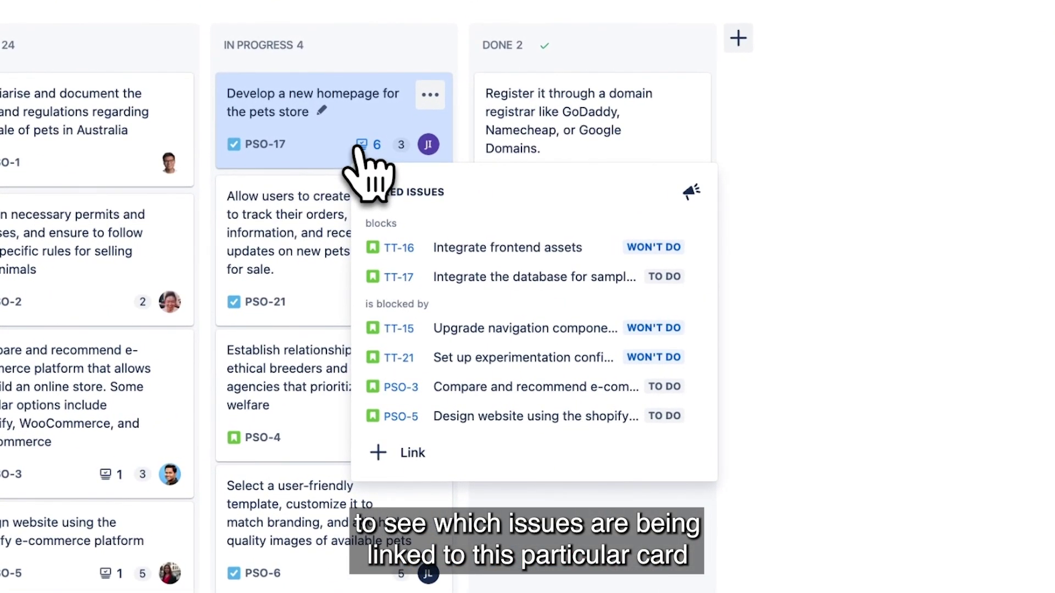
{"action": "double_click", "coordinate": [374, 223]}
{"action": "left_click_drag", "start_coordinate": [429, 304], "coordinate": [357, 307]}
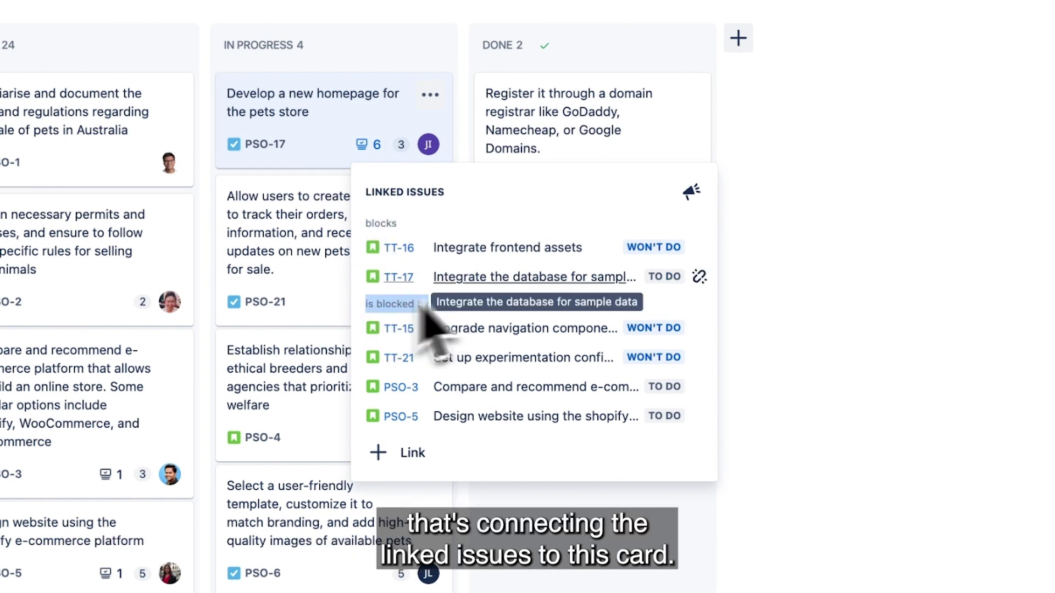
{"action": "left_click", "coordinate": [547, 216]}
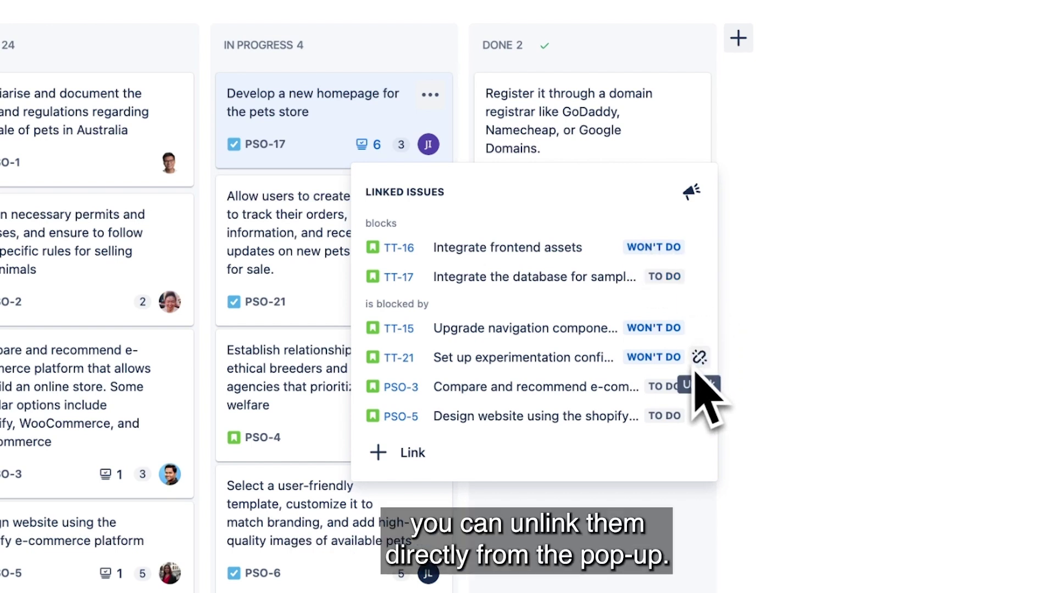
- Dismiss PSO-17's link form and menu, then open the PSO-19 card's context menu
{"action": "left_click", "coordinate": [408, 452]}
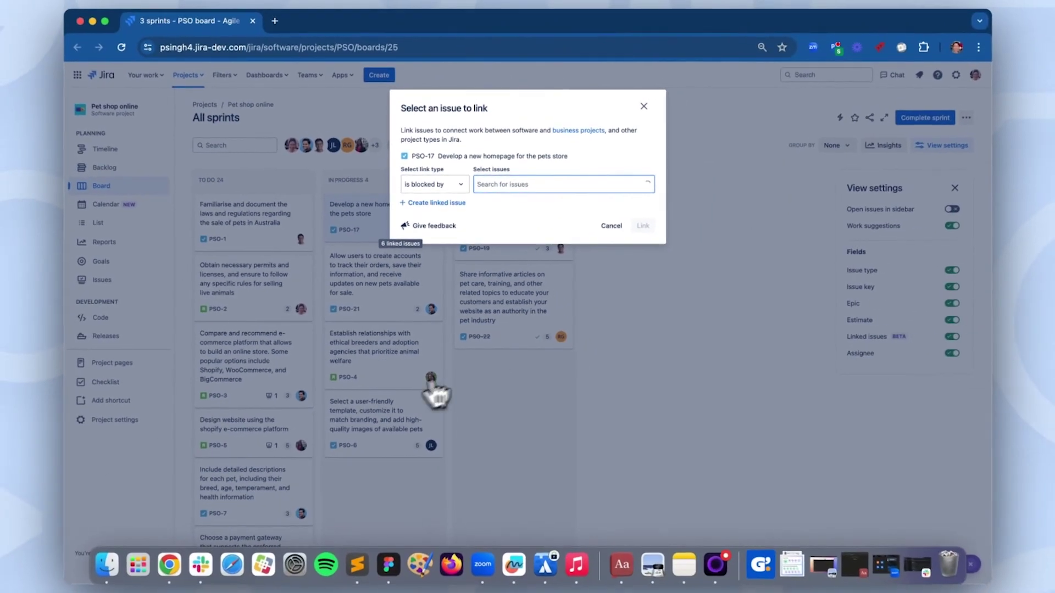
{"action": "left_click", "coordinate": [607, 230]}
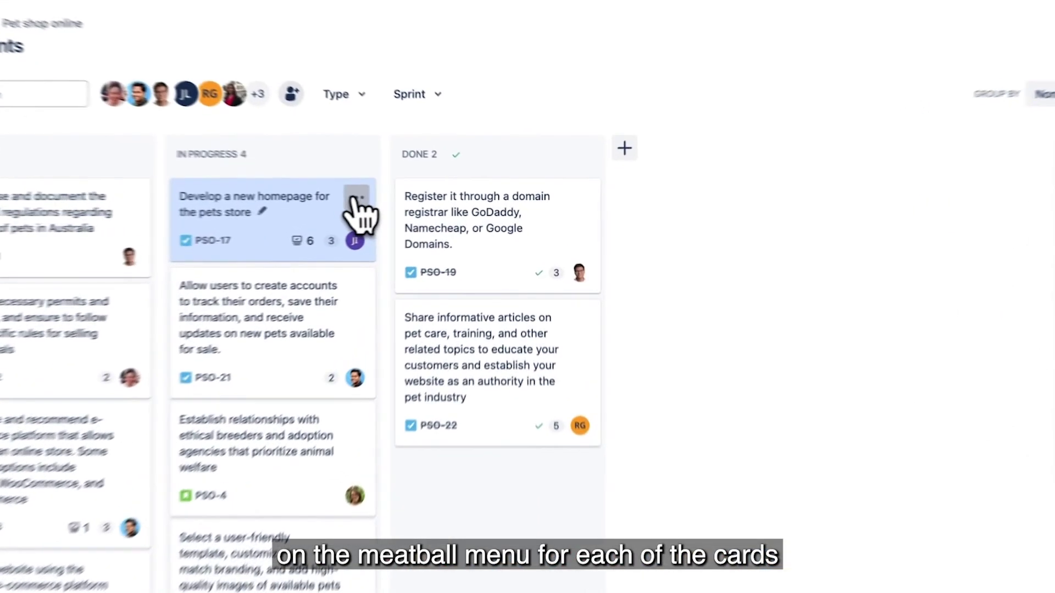
{"action": "left_click", "coordinate": [432, 205]}
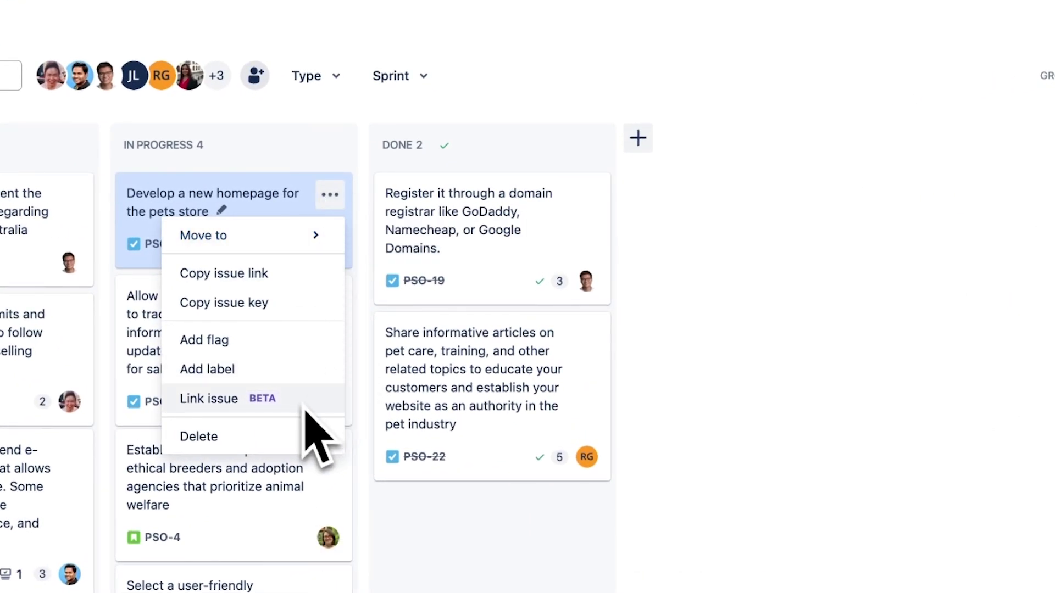
{"action": "key", "text": "Escape"}
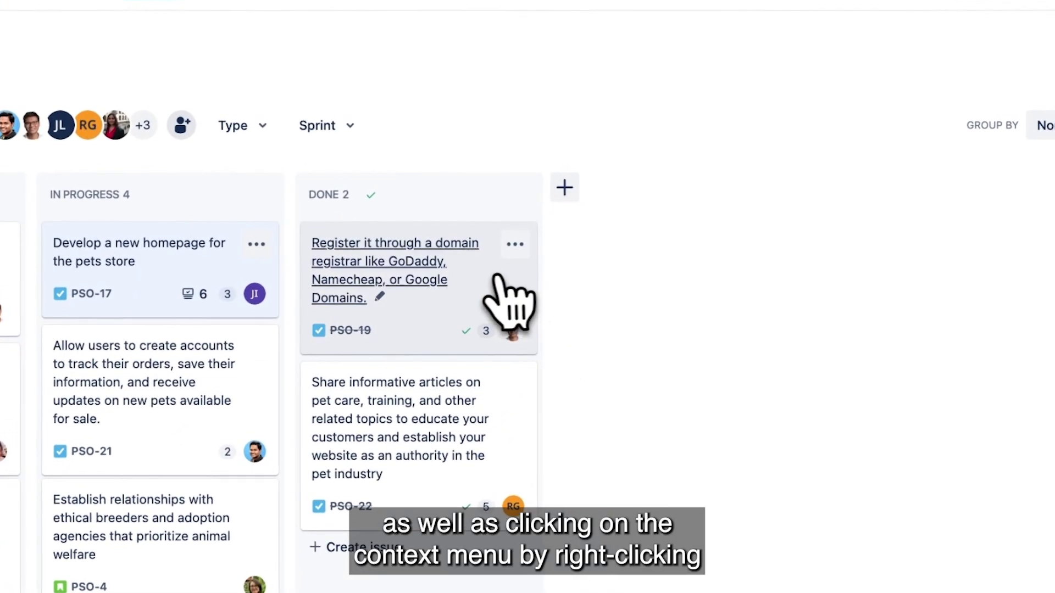
{"action": "right_click", "coordinate": [490, 281]}
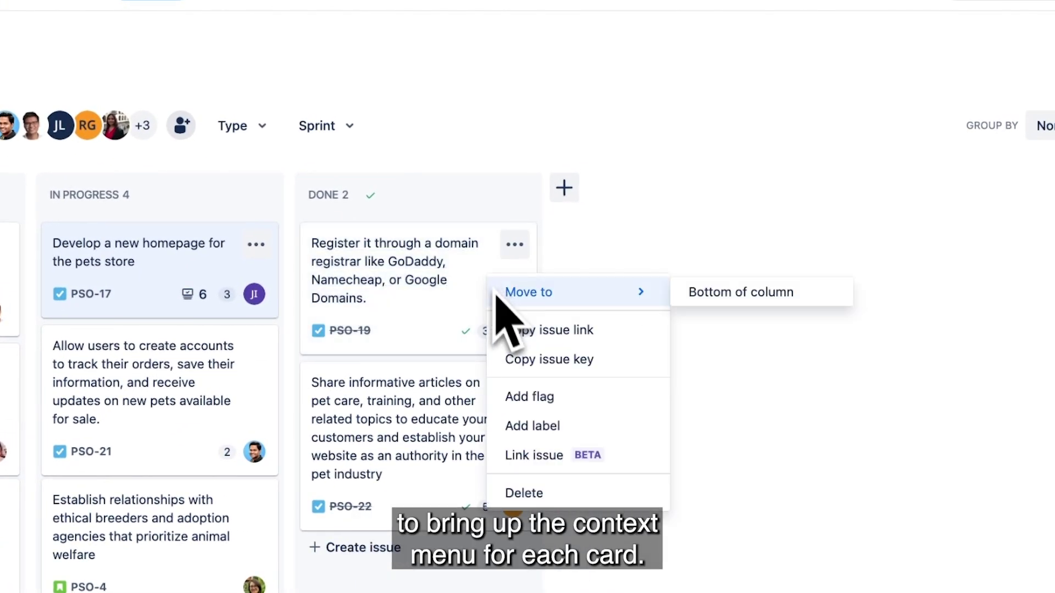
- Choose Link issue for PSO-19 and add TT-21, TT-16 and TT-15 as issues to link
{"action": "left_click", "coordinate": [538, 464]}
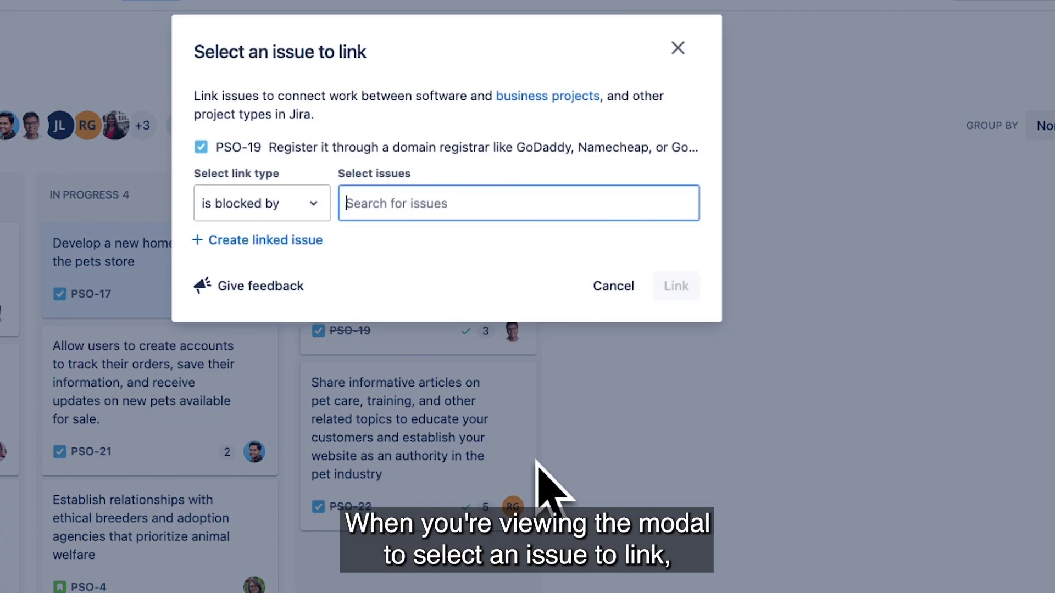
{"action": "left_click", "coordinate": [486, 212]}
{"action": "left_click", "coordinate": [491, 279]}
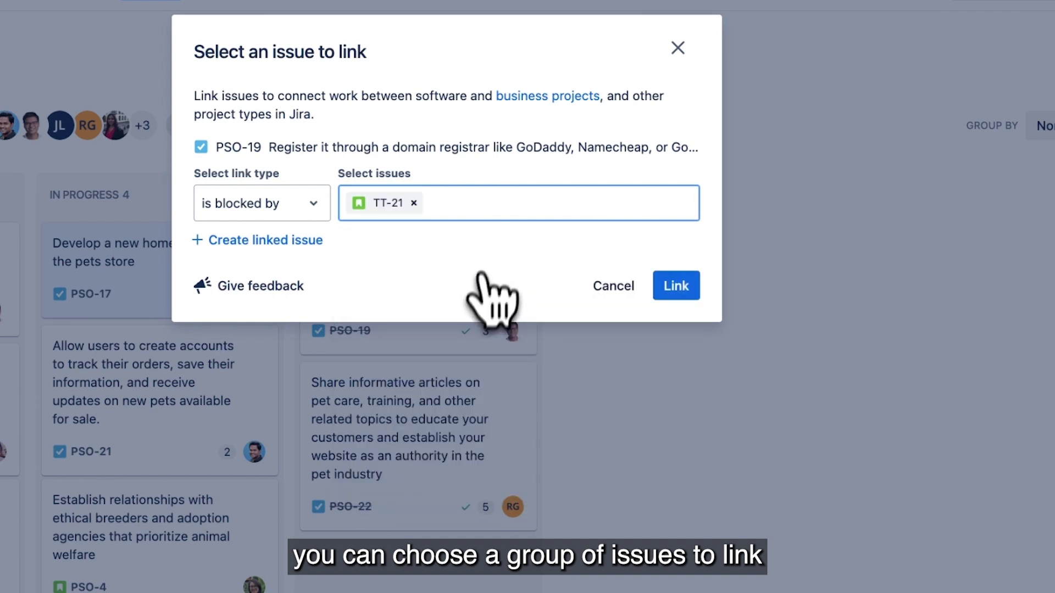
{"action": "left_click", "coordinate": [497, 211]}
{"action": "left_click", "coordinate": [486, 306]}
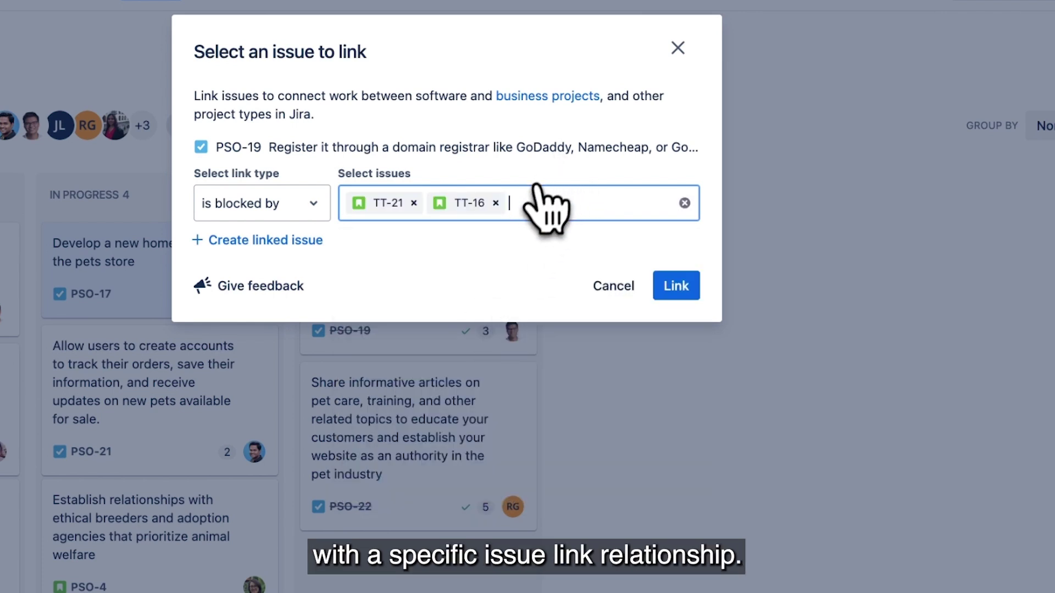
{"action": "left_click", "coordinate": [539, 204]}
{"action": "left_click", "coordinate": [538, 306]}
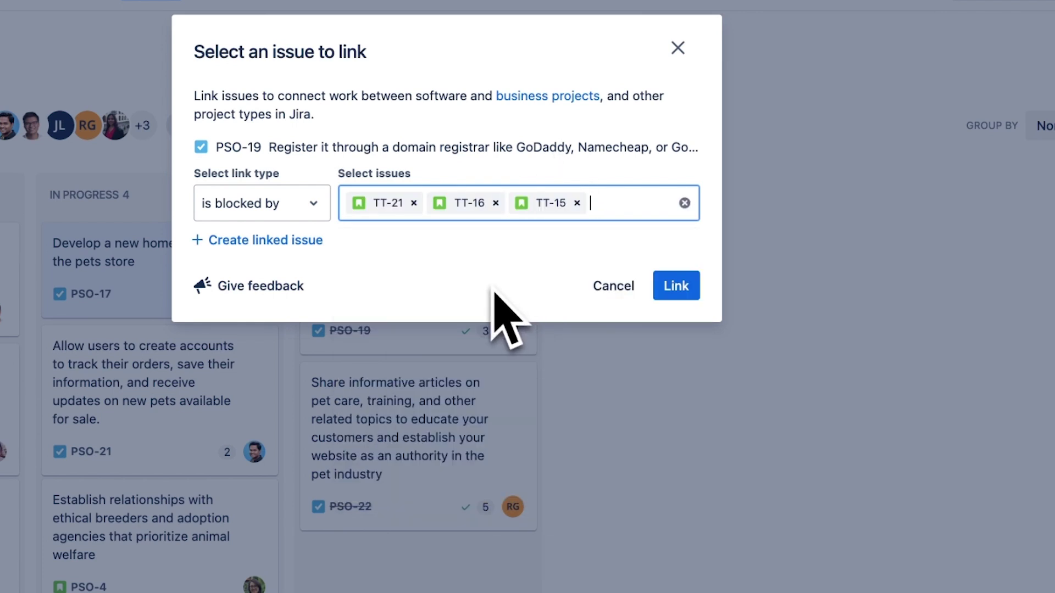
- Browse the link type options and keep 'is blocked by' as the relationship
{"action": "left_click", "coordinate": [301, 212]}
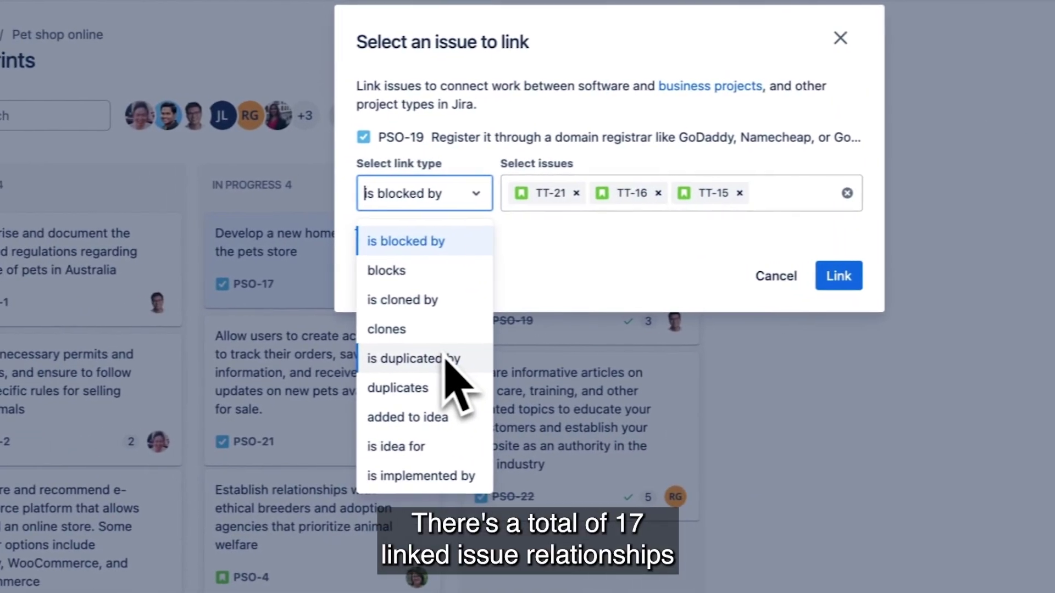
{"action": "scroll", "coordinate": [323, 322], "scroll_direction": "down", "scroll_amount": 4}
{"action": "scroll", "coordinate": [320, 352], "scroll_direction": "up", "scroll_amount": 4}
{"action": "scroll", "coordinate": [467, 357], "scroll_direction": "down", "scroll_amount": 4}
{"action": "scroll", "coordinate": [467, 357], "scroll_direction": "up", "scroll_amount": 4}
{"action": "scroll", "coordinate": [467, 354], "scroll_direction": "down", "scroll_amount": 4}
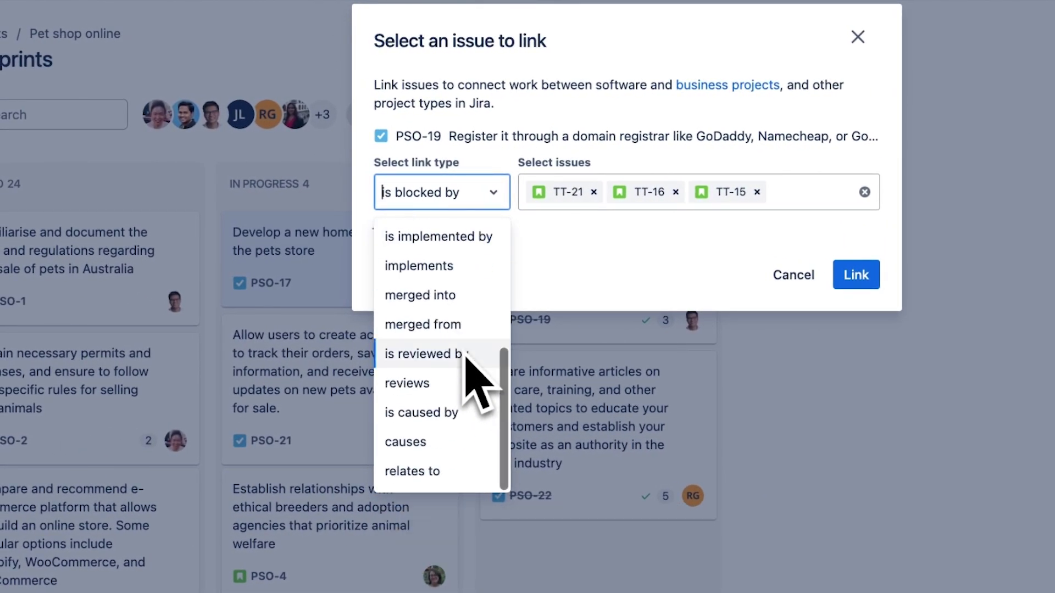
{"action": "scroll", "coordinate": [466, 354], "scroll_direction": "up", "scroll_amount": 4}
{"action": "left_click", "coordinate": [595, 301]}
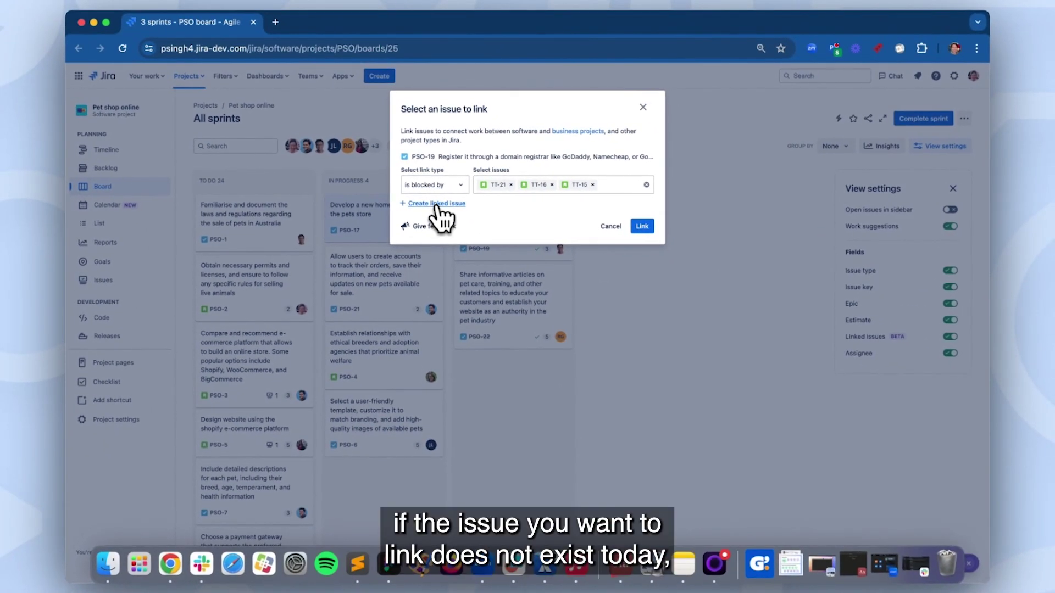
- Start a new issue linked to PSO-19 with '+ Create linked issue'
{"action": "left_click", "coordinate": [437, 204]}
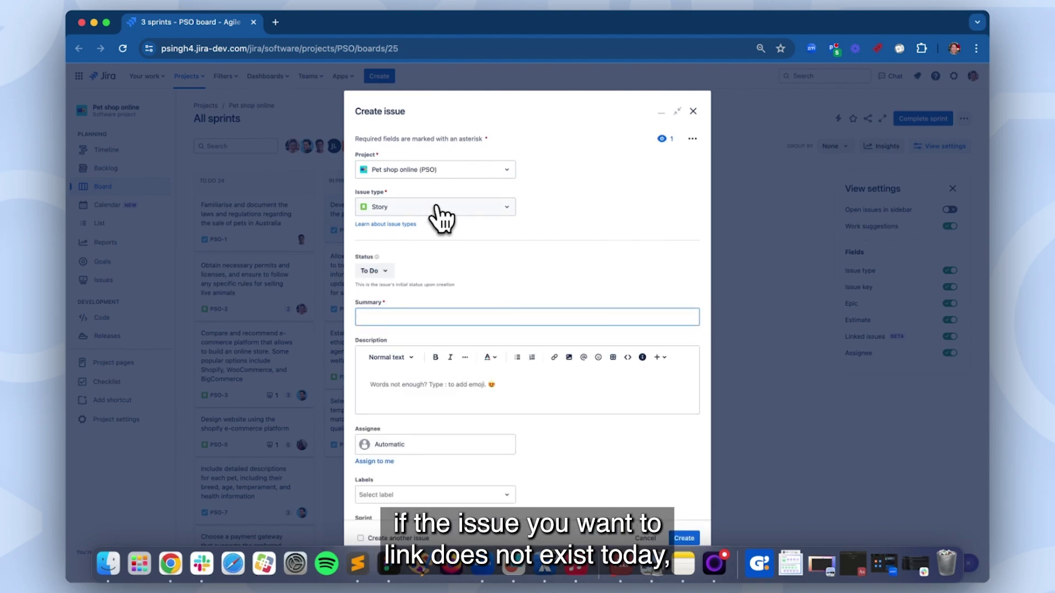
{"action": "scroll", "coordinate": [460, 252], "scroll_direction": "down", "scroll_amount": 10}
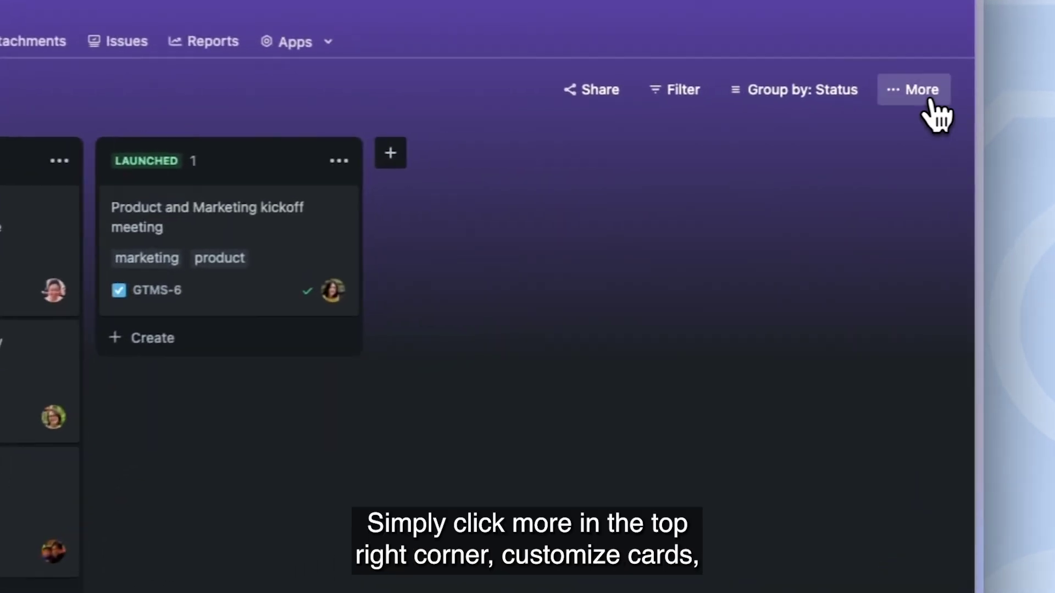
- Tick Linked Issues under More > Customize cards, then show Host webinar's three linked issues
{"action": "left_click", "coordinate": [929, 100]}
{"action": "left_click", "coordinate": [838, 175]}
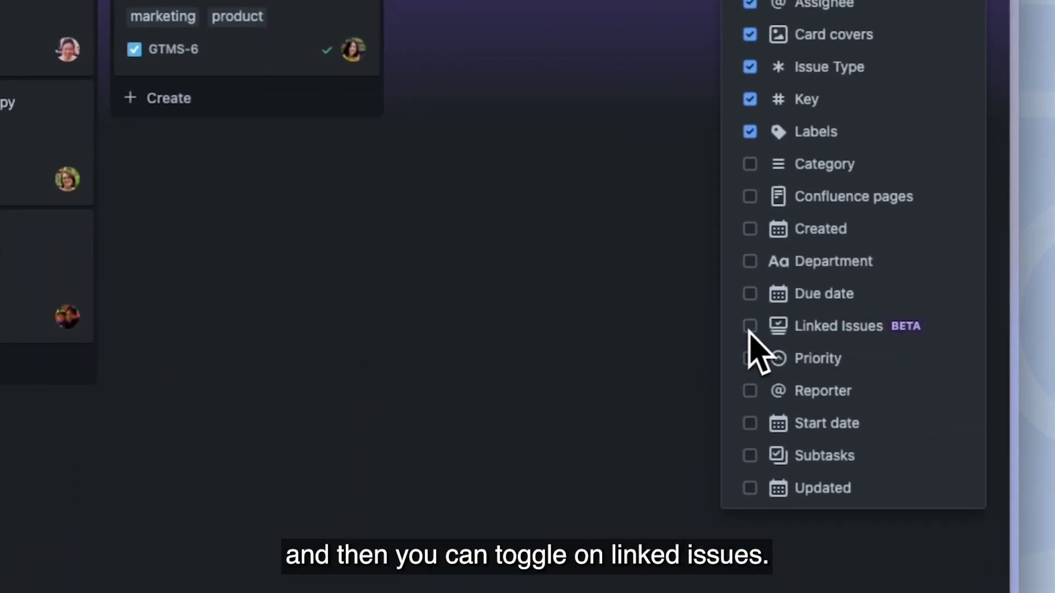
{"action": "left_click", "coordinate": [750, 326]}
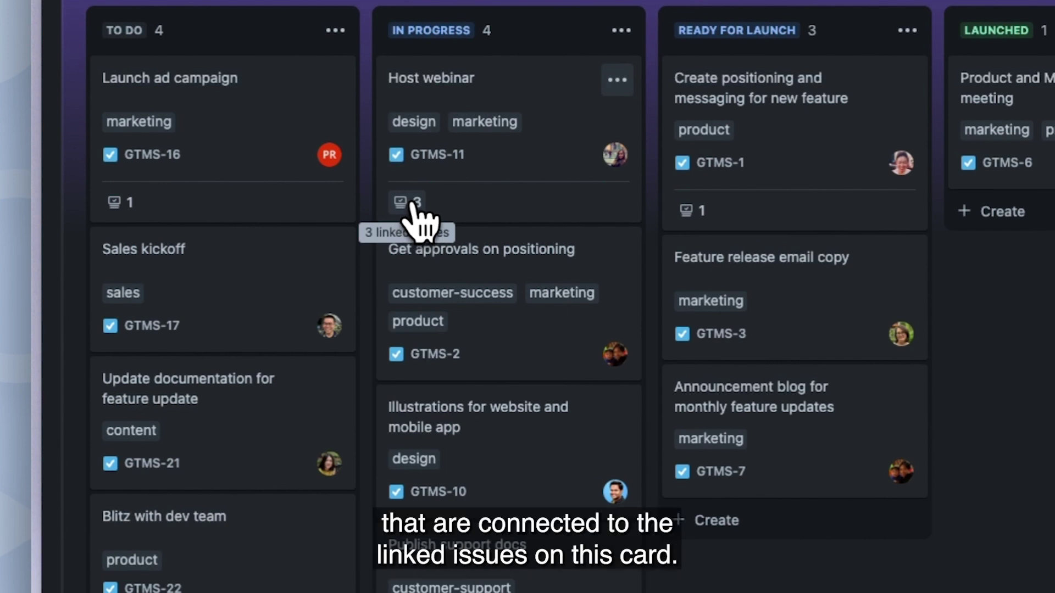
{"action": "left_click", "coordinate": [412, 205]}
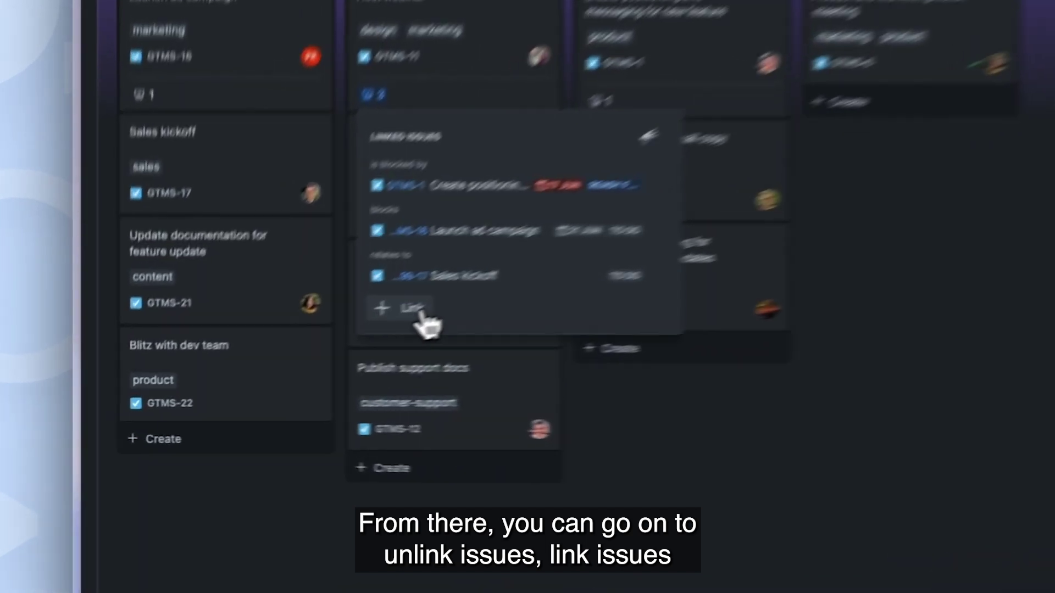
- Open a Create issue form for a new Task linked to Host webinar via '+ Link'
{"action": "left_click", "coordinate": [285, 361]}
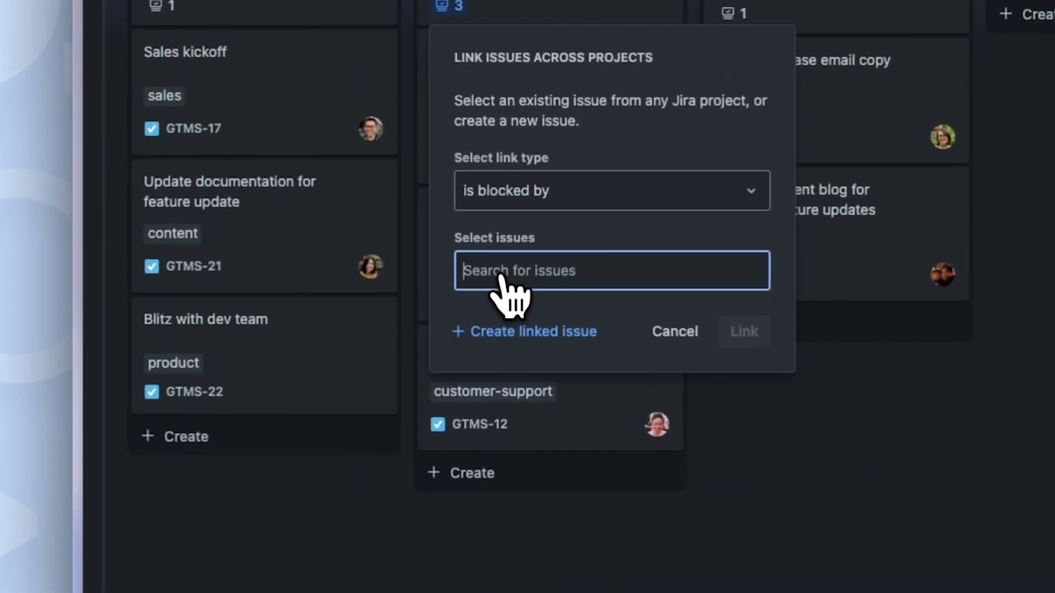
{"action": "left_click", "coordinate": [501, 333]}
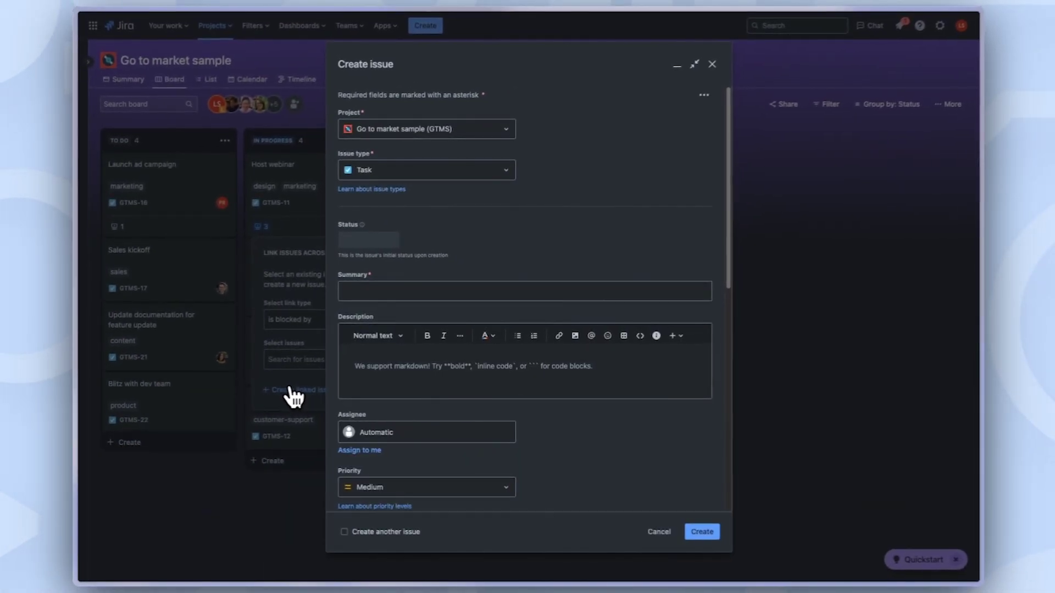